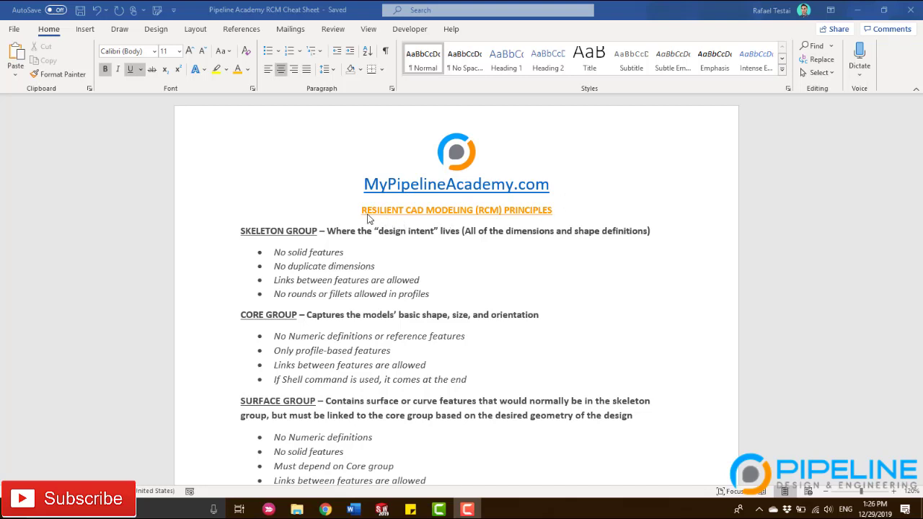
Step: Look over the RCM cheat sheet in Word, then minimize Word to reveal the SOLIDWORKS model
left_click_drag(363, 212, 571, 220)
left_click(570, 215)
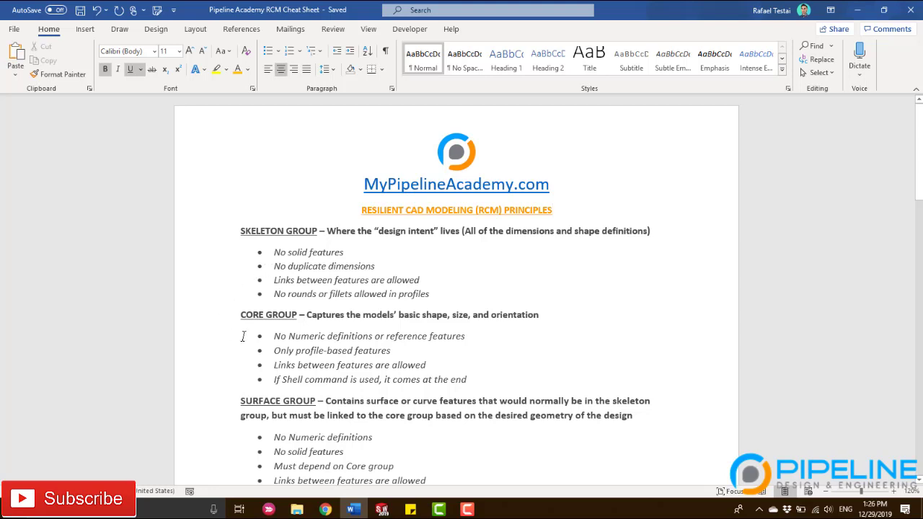
scroll(244, 382, "down", 4)
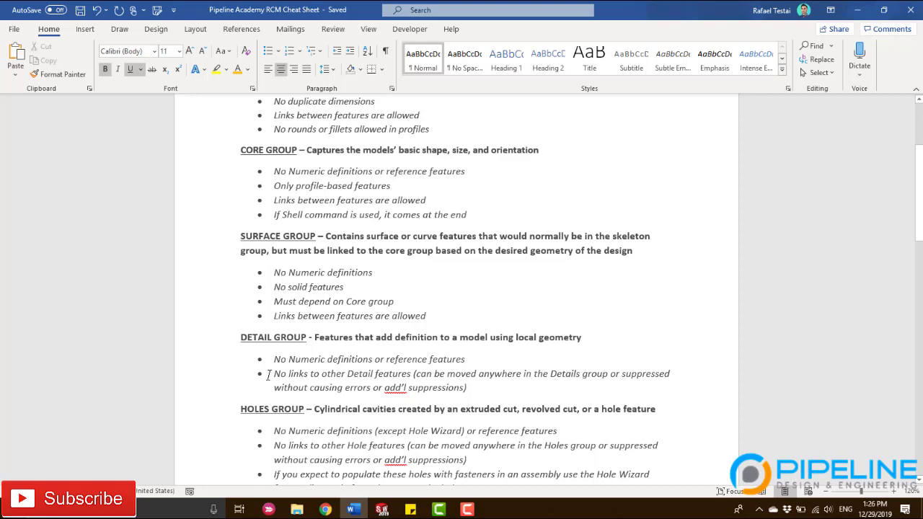
scroll(268, 375, "up", 3)
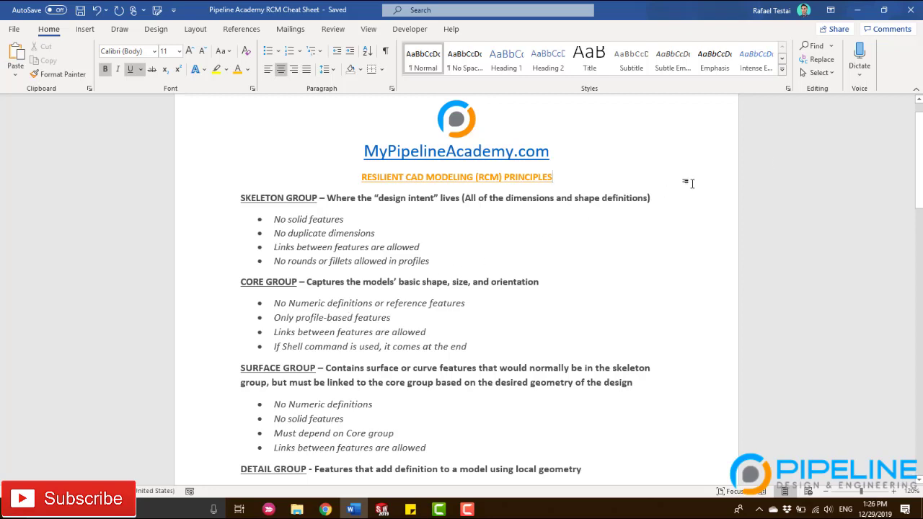
left_click(857, 10)
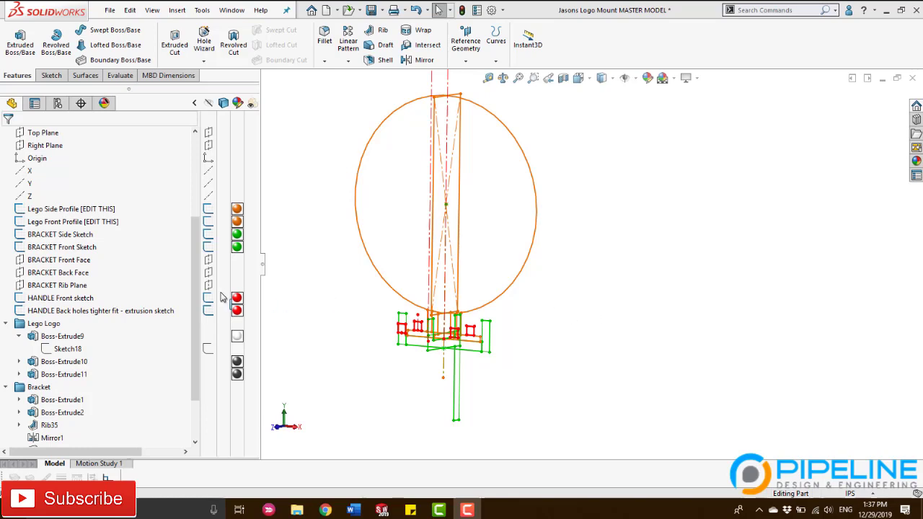
left_click(65, 211)
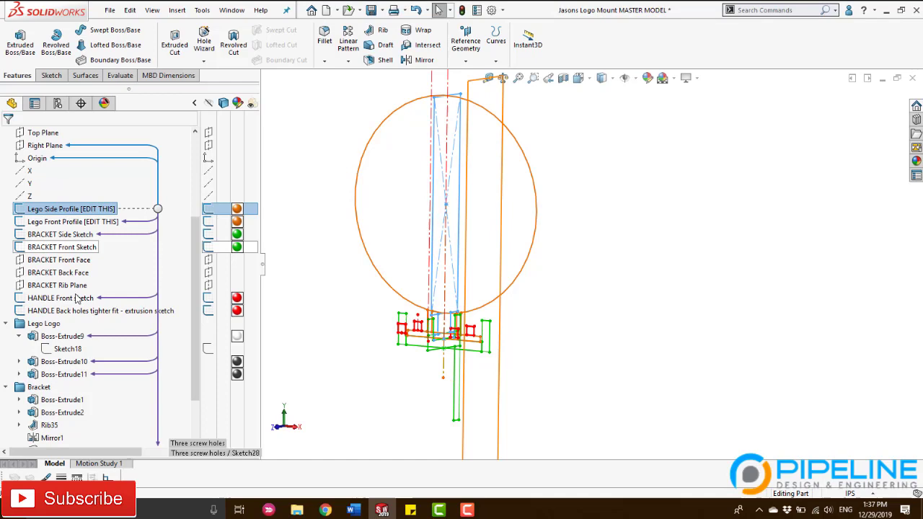
left_click(73, 310, "shift")
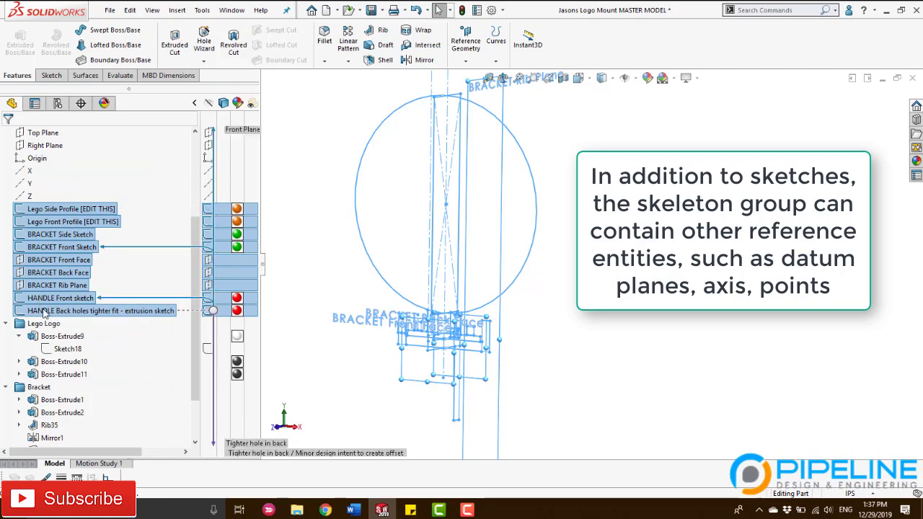
left_click(325, 234)
left_click(72, 209)
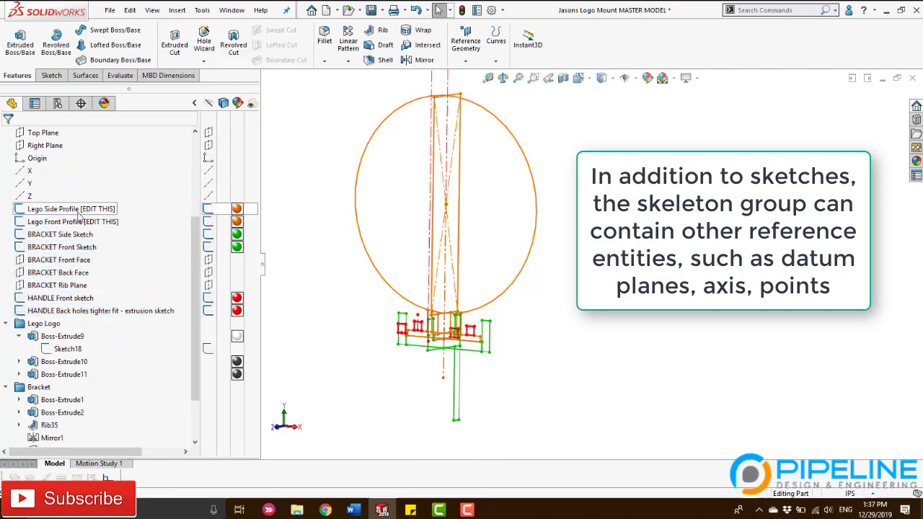
left_click(87, 178)
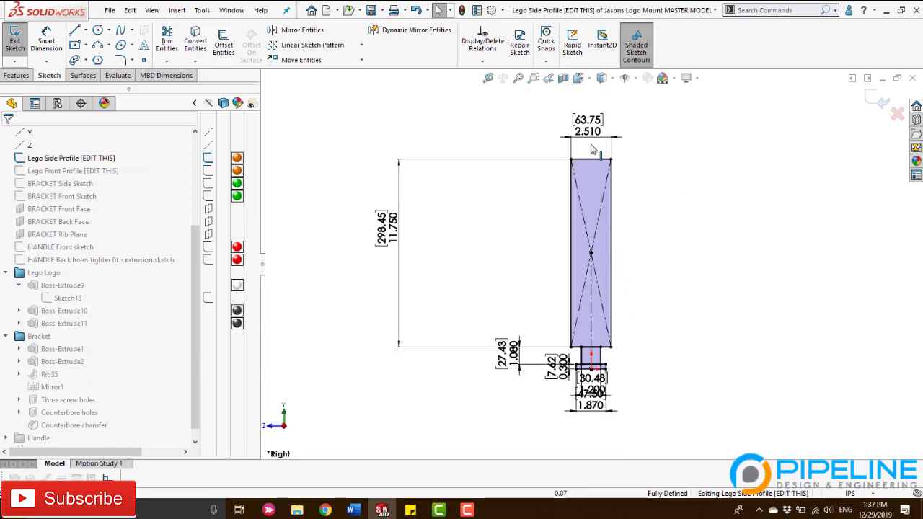
left_click(881, 101)
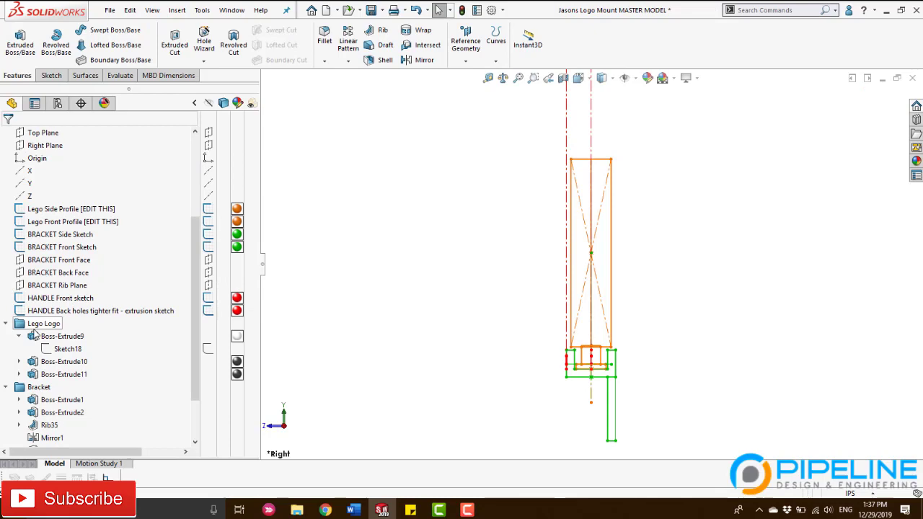
left_click(353, 509)
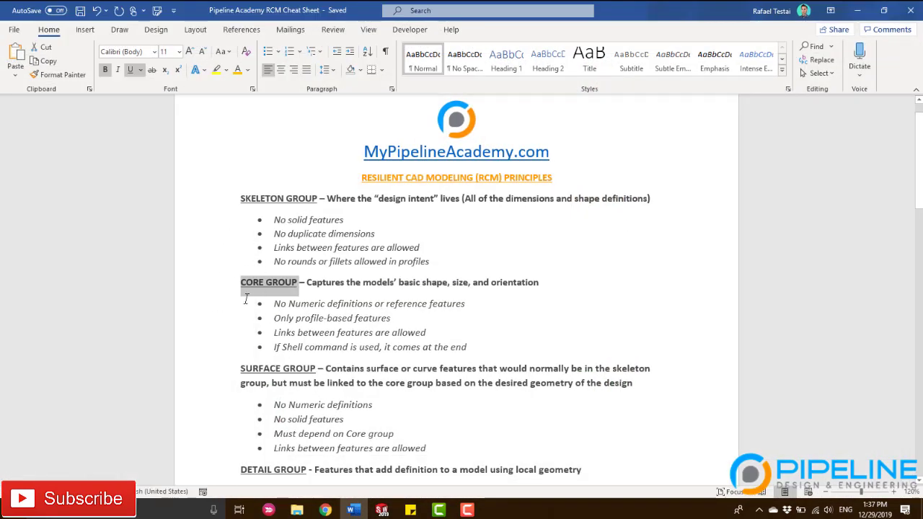
left_click(857, 10)
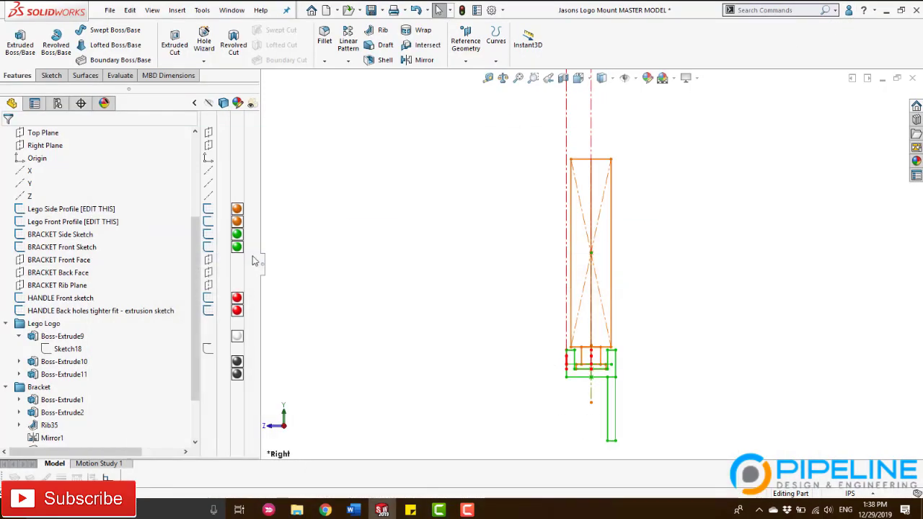
mouse_move(68, 209)
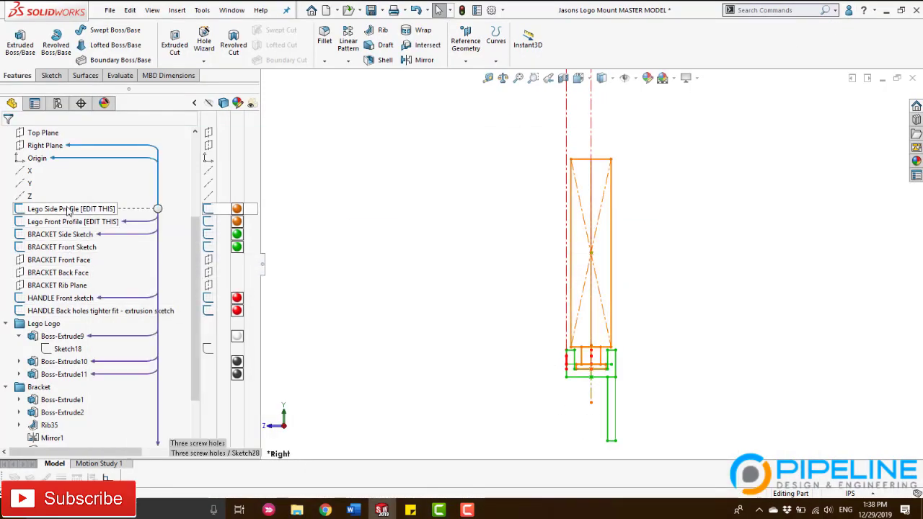
left_click(70, 349)
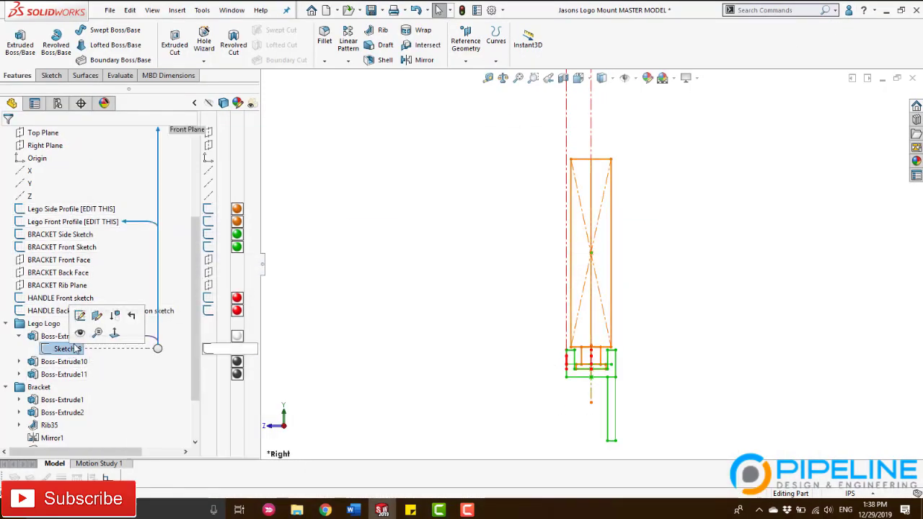
left_click(79, 317)
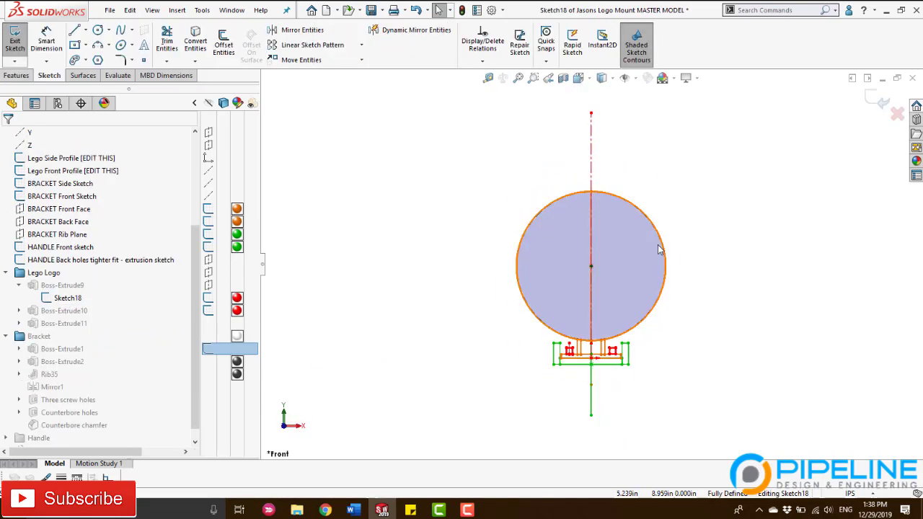
left_click(877, 100)
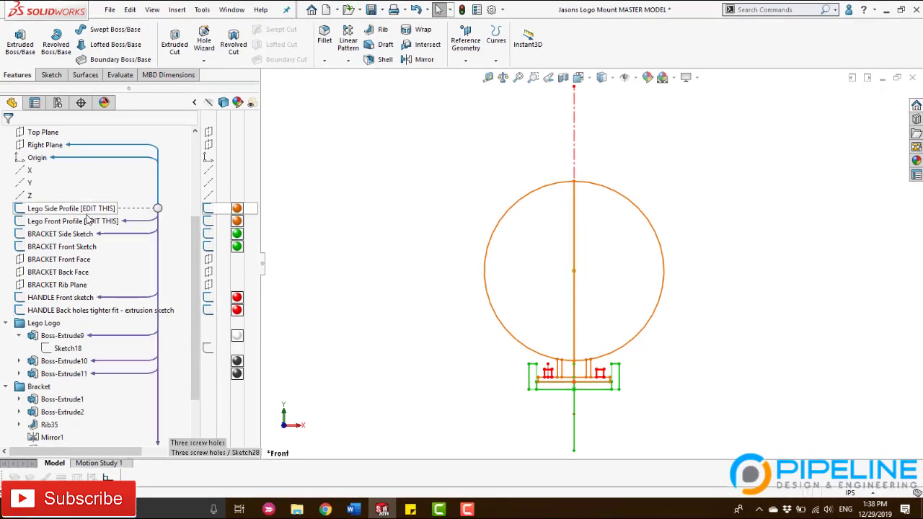
middle_click_drag(427, 312, 659, 360)
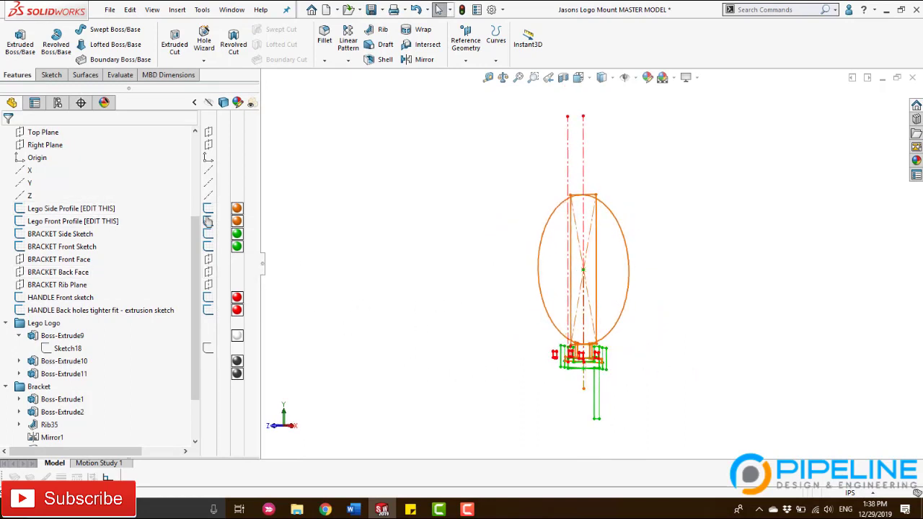
scroll(209, 222, "up", 2)
left_click(207, 157)
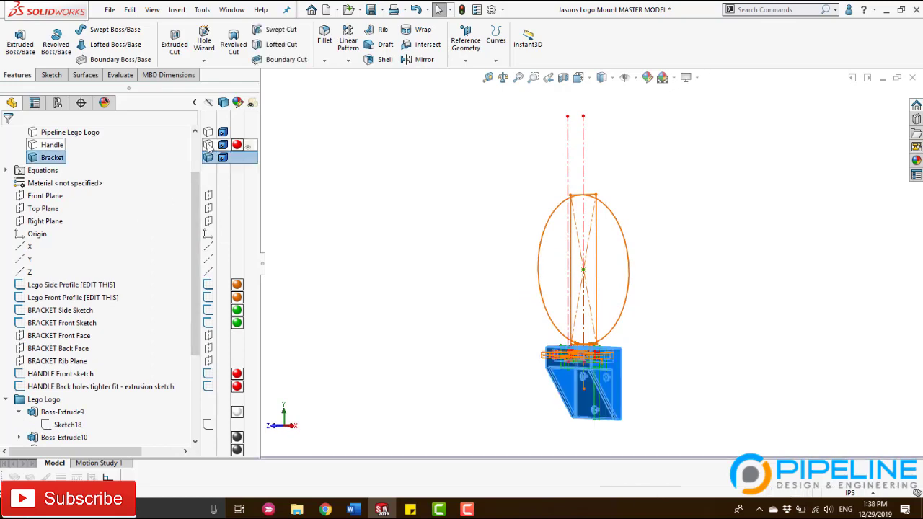
left_click(208, 145)
left_click(208, 132)
scroll(659, 349, "up", 4)
middle_click_drag(669, 349, 647, 370)
scroll(646, 370, "up", 2)
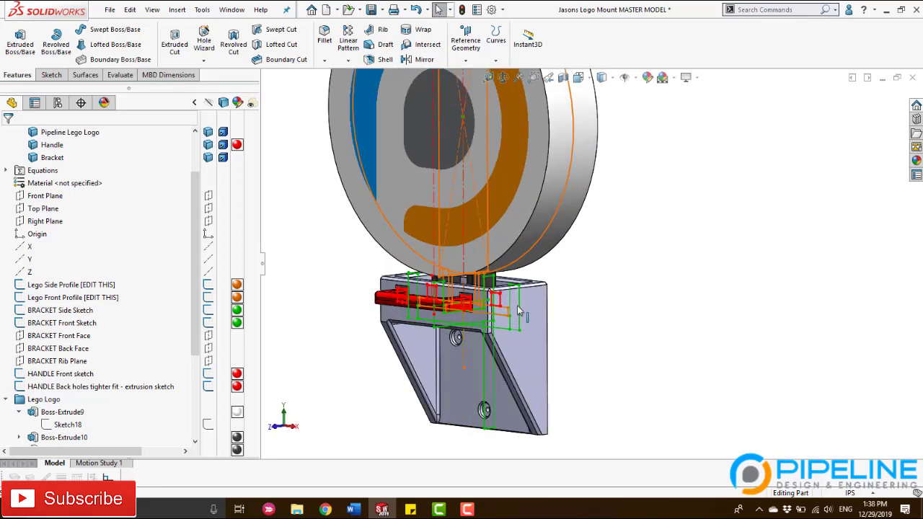
left_click(523, 349)
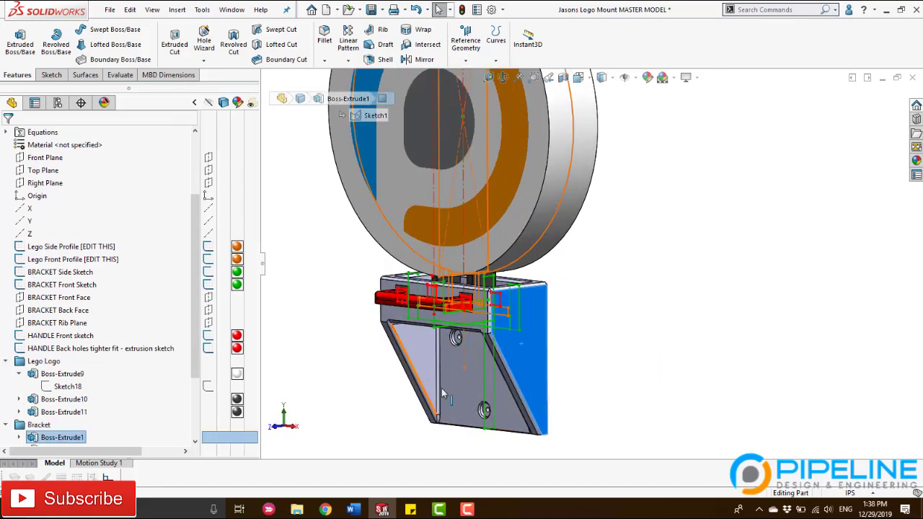
scroll(132, 239, "up", 2)
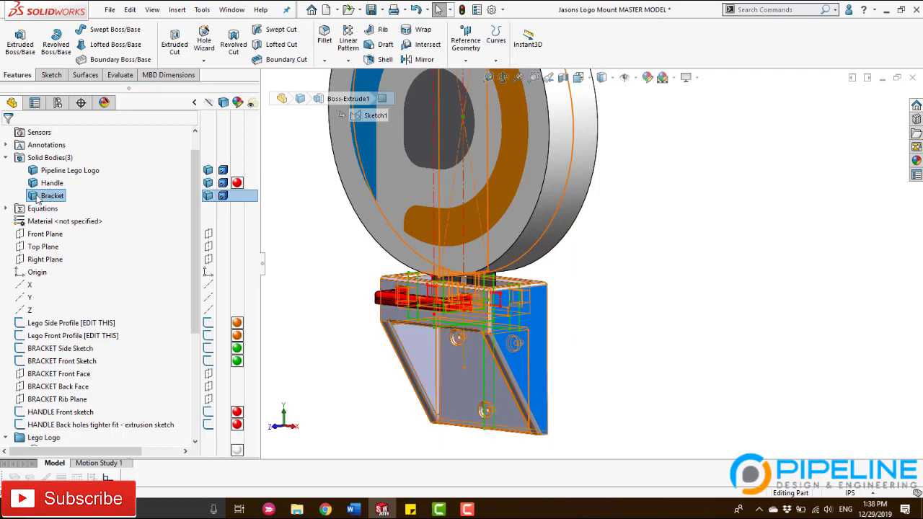
left_click(52, 195)
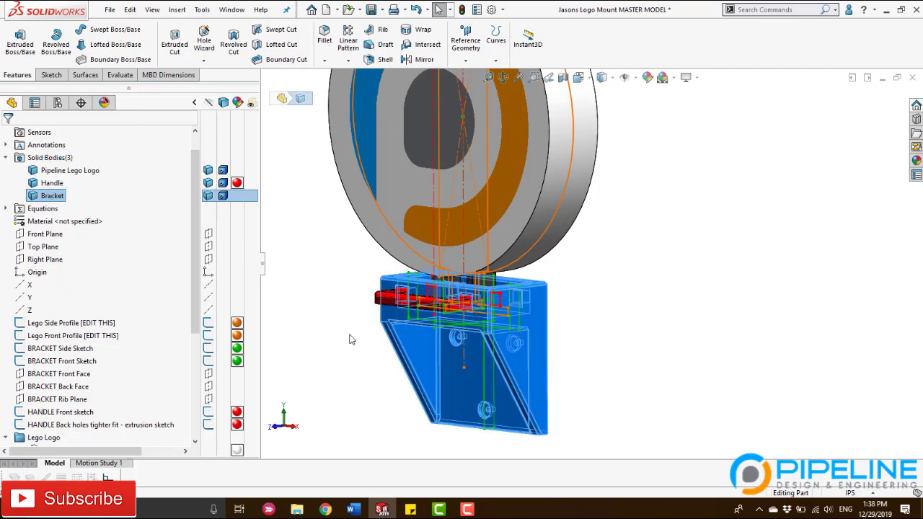
left_click(44, 184)
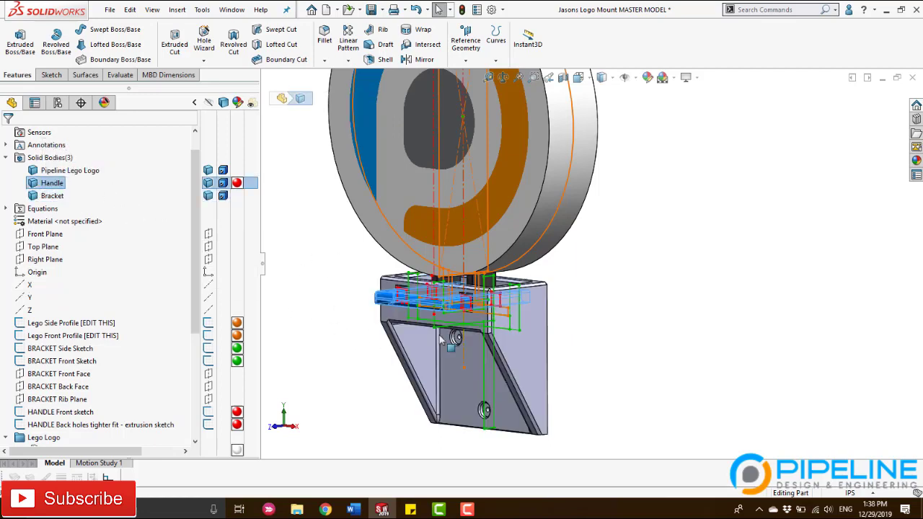
middle_click_drag(433, 382, 479, 380)
middle_click_drag(500, 220, 468, 349)
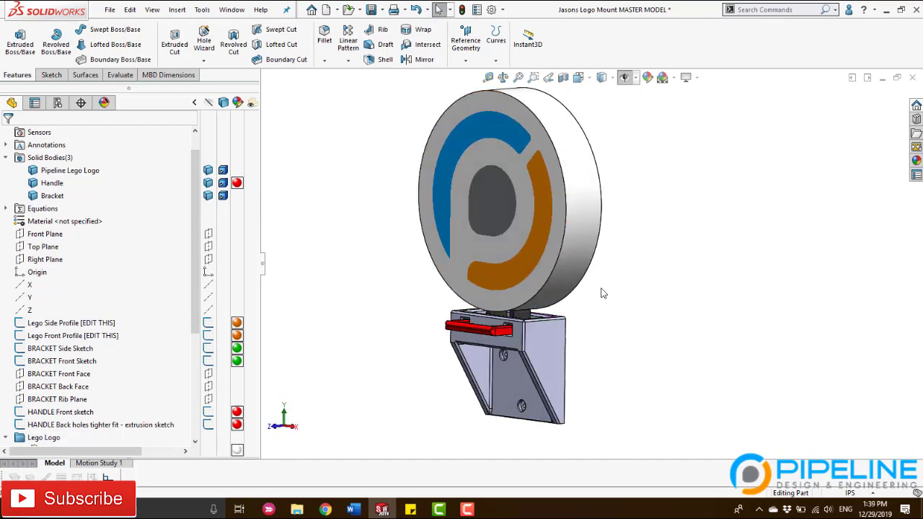
Step: Orbit the view to turn the Lego logo face-on
middle_click_drag(606, 294, 651, 208)
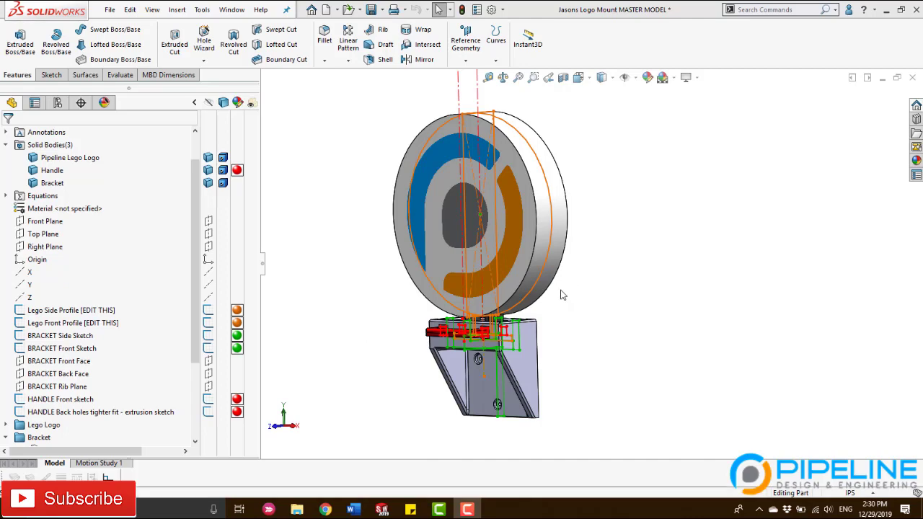
middle_click_drag(589, 289, 677, 253)
scroll(515, 327, "down", 3)
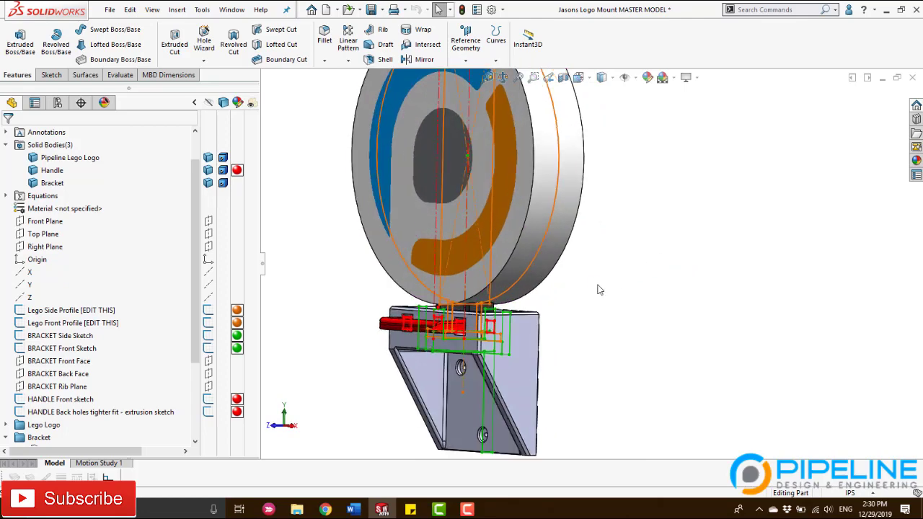
middle_click_drag(597, 290, 591, 296)
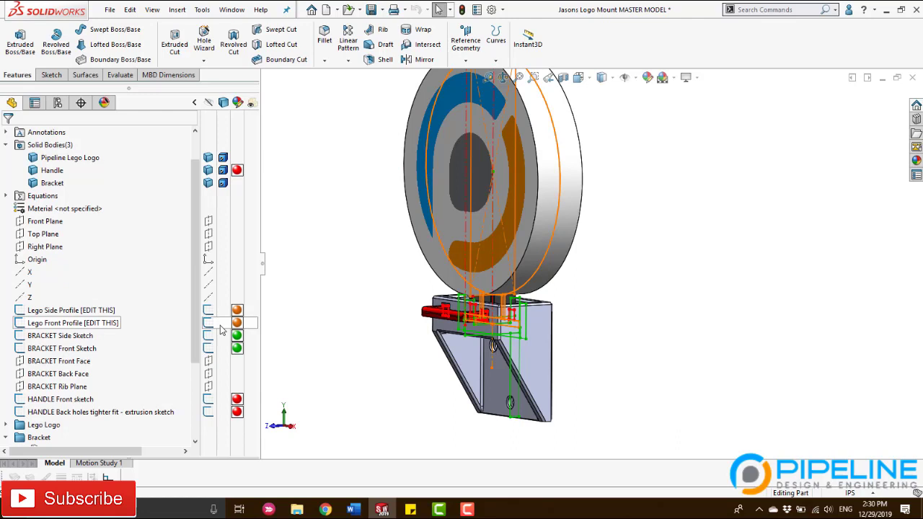
scroll(562, 304, "down", 2)
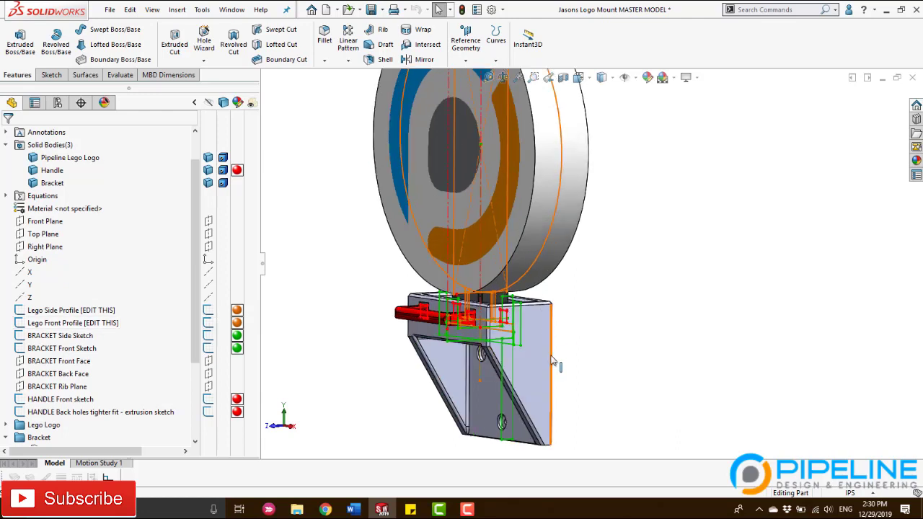
left_click(208, 158)
left_click(207, 170)
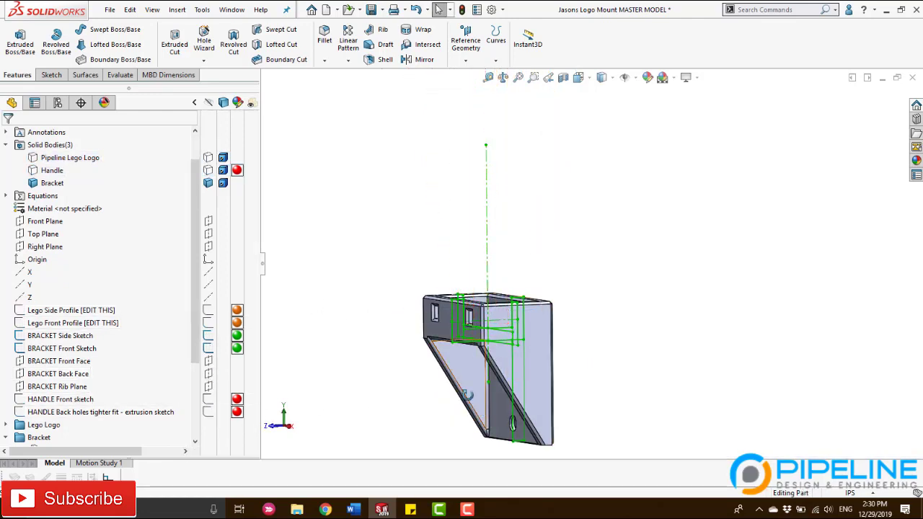
scroll(496, 350, "down", 4)
middle_click_drag(497, 350, 573, 339)
middle_click_drag(461, 328, 370, 327)
scroll(387, 335, "down", 6)
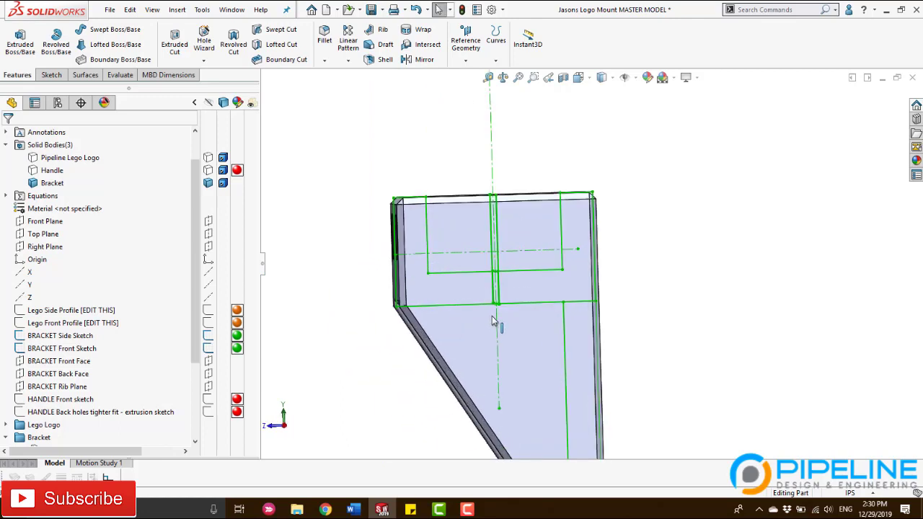
mouse_move(474, 325)
middle_mouse_down()
mouse_move(488, 298)
mouse_move(507, 147)
mouse_move(533, 141)
mouse_move(561, 218)
mouse_move(454, 304)
mouse_move(418, 274)
mouse_move(449, 313)
mouse_move(474, 311)
middle_mouse_up()
scroll(474, 305, "down", 3)
scroll(474, 306, "up", 5)
mouse_move(584, 356)
middle_mouse_down()
mouse_move(600, 395)
mouse_move(549, 376)
mouse_move(613, 372)
mouse_move(591, 373)
mouse_move(572, 351)
middle_mouse_up()
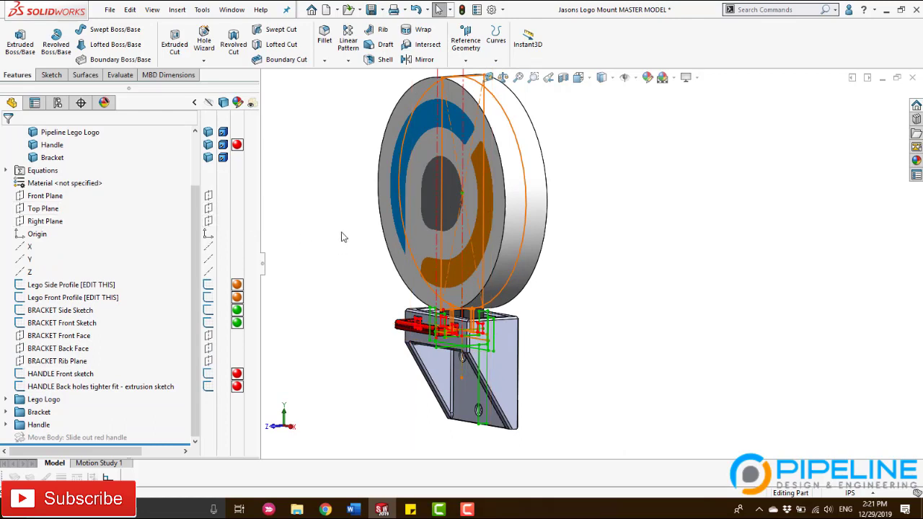
Step: Hide the Pipeline Lego Logo and Handle bodies
scroll(557, 116, "up", 2)
scroll(165, 186, "up", 1)
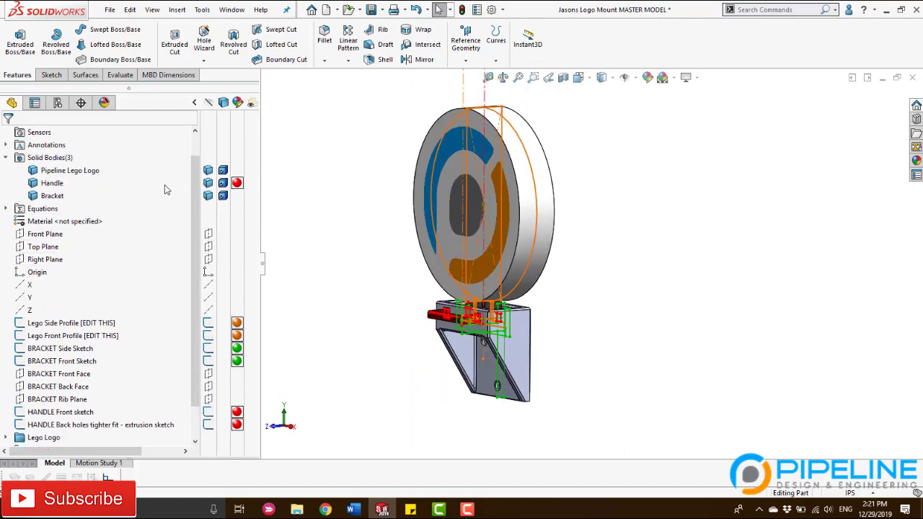
left_click(208, 171)
left_click(207, 183)
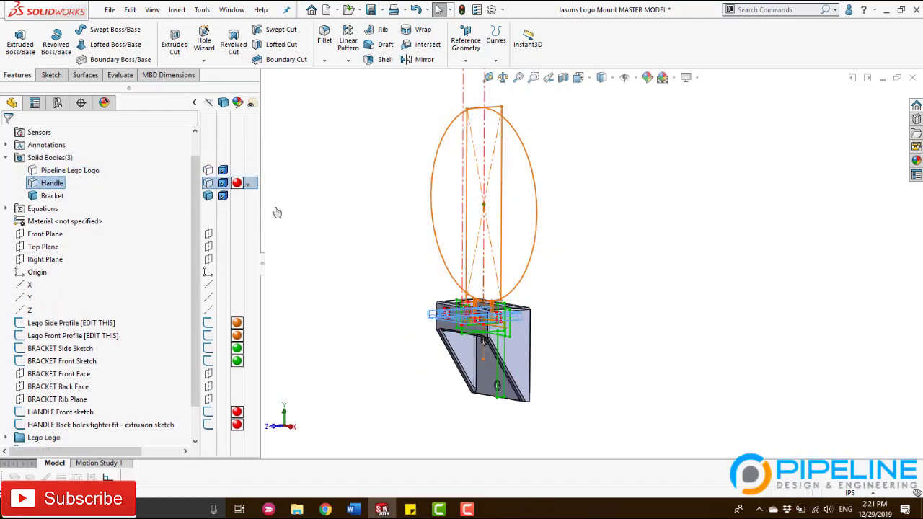
left_click(375, 288)
Step: Hide the Lego Front Profile, HANDLE Front and HANDLE Back holes sketches, and toggle BRACKET Side Sketch's display
scroll(375, 289, "down", 2)
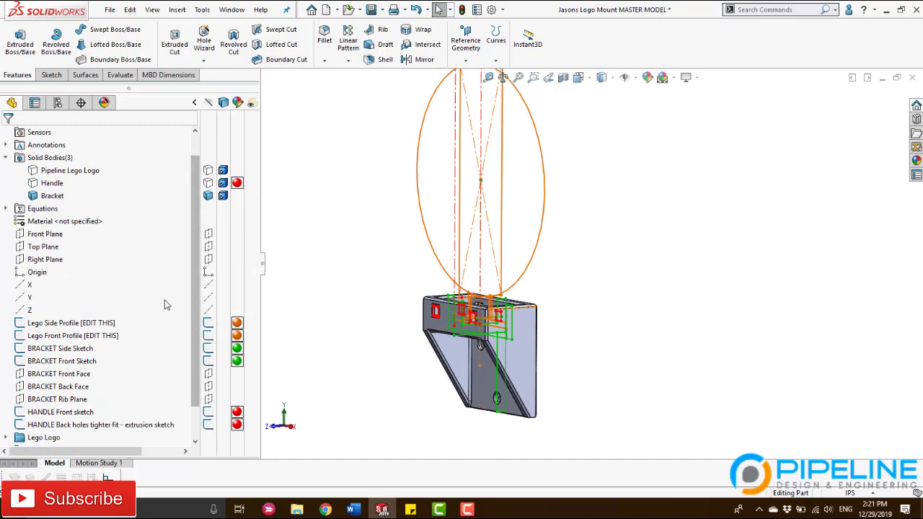
left_click(210, 333)
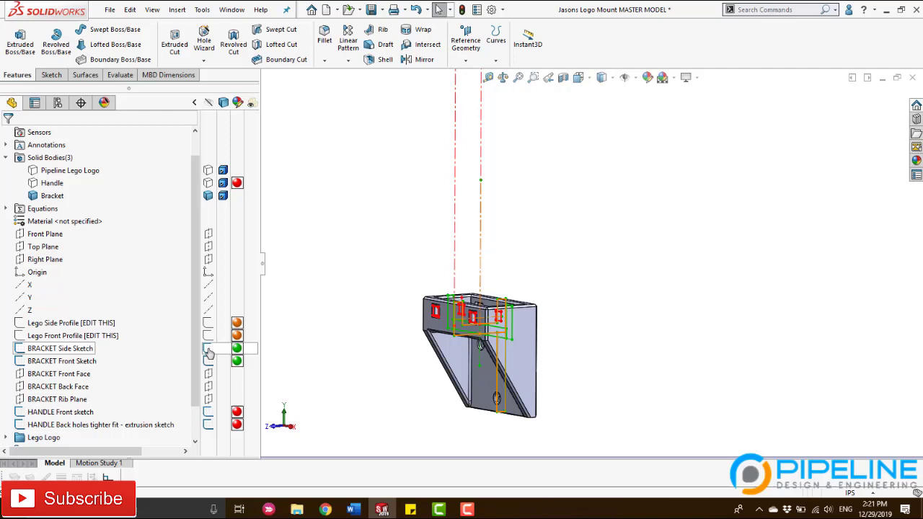
left_click(208, 351)
left_click(209, 360)
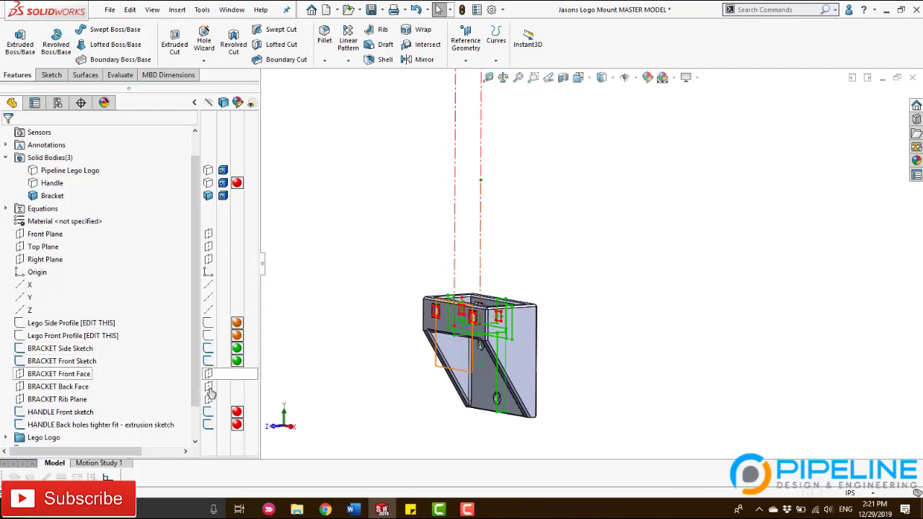
left_click(209, 423)
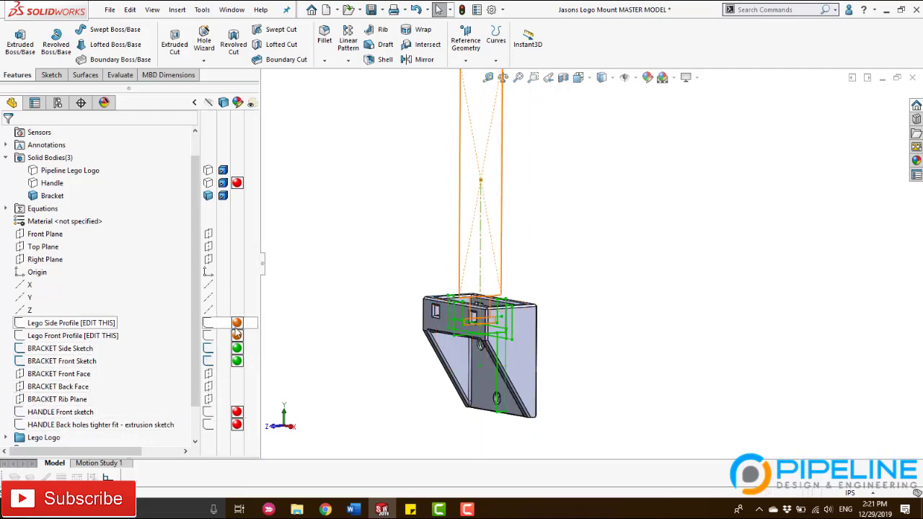
Step: Expand the Bracket folder to list its features
mouse_move(497, 361)
middle_mouse_down()
mouse_move(518, 345)
mouse_move(363, 361)
middle_mouse_up()
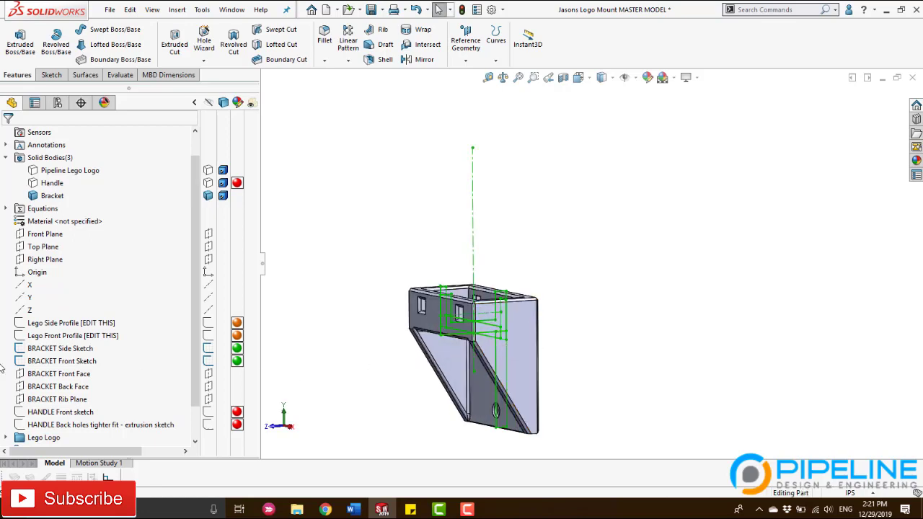
scroll(5, 390, "down", 1)
left_click(8, 413)
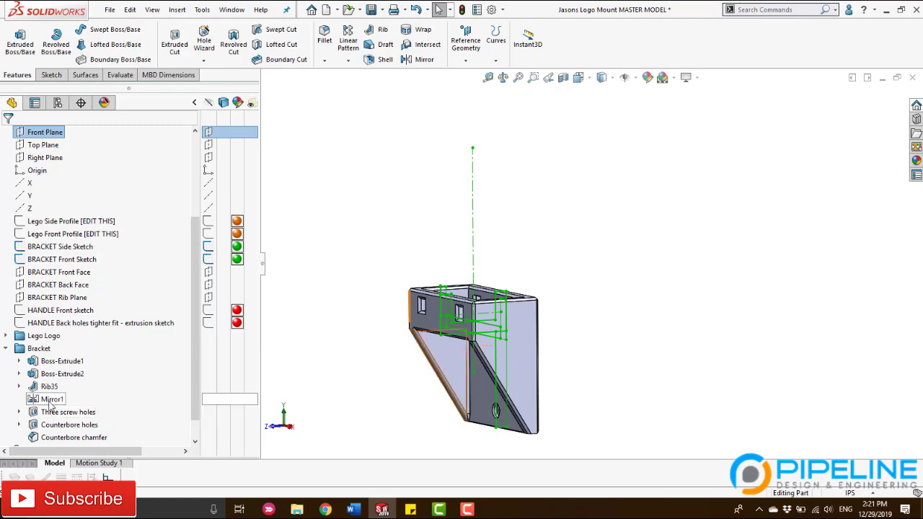
Step: In the Word cheat sheet, find MODIFY GROUP and highlight 'Mirror', then return to SOLIDWORKS
left_click(352, 509)
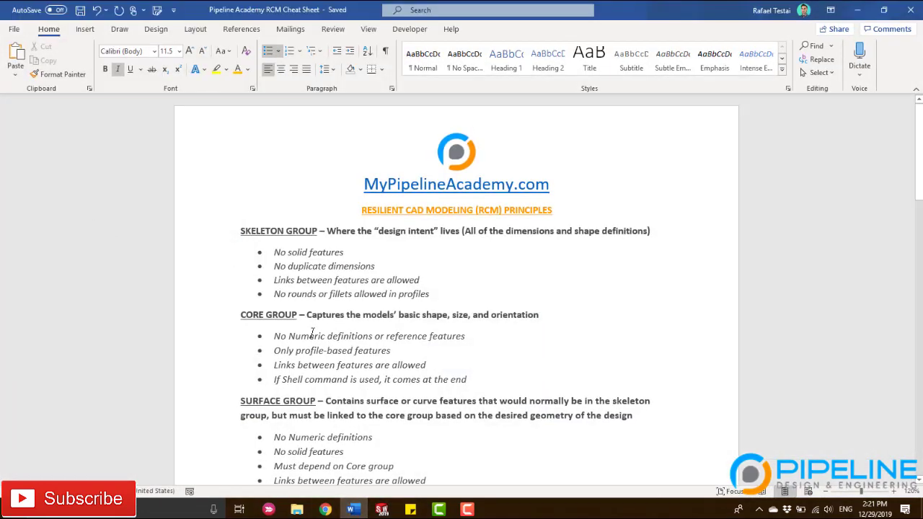
scroll(312, 333, "down", 4)
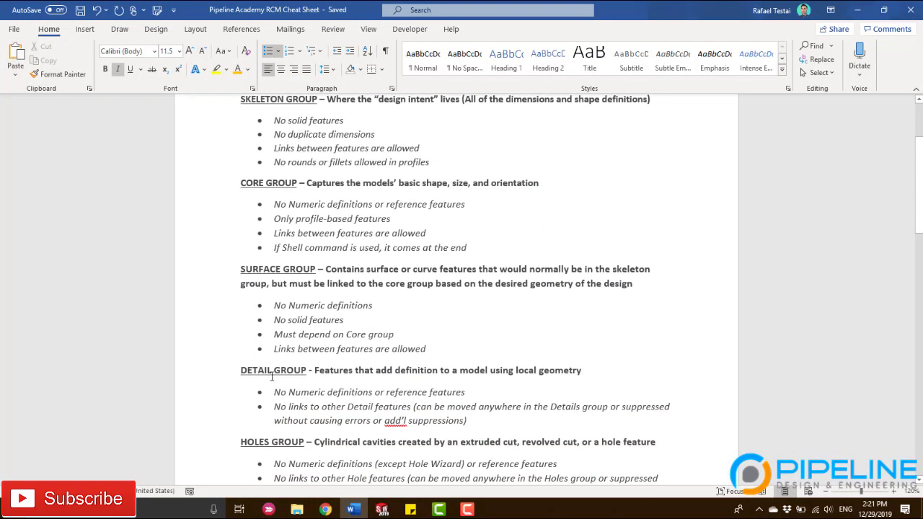
left_click_drag(271, 372, 307, 372)
scroll(307, 375, "down", 3)
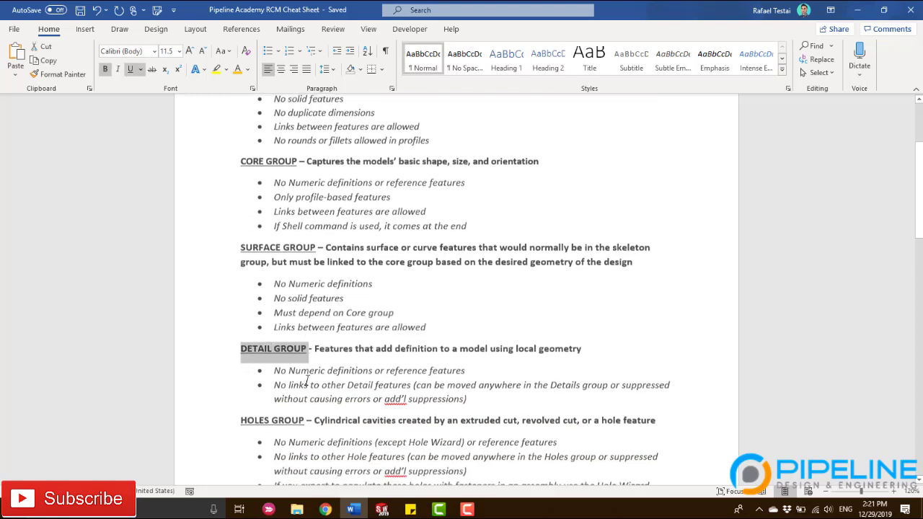
scroll(306, 380, "down", 3)
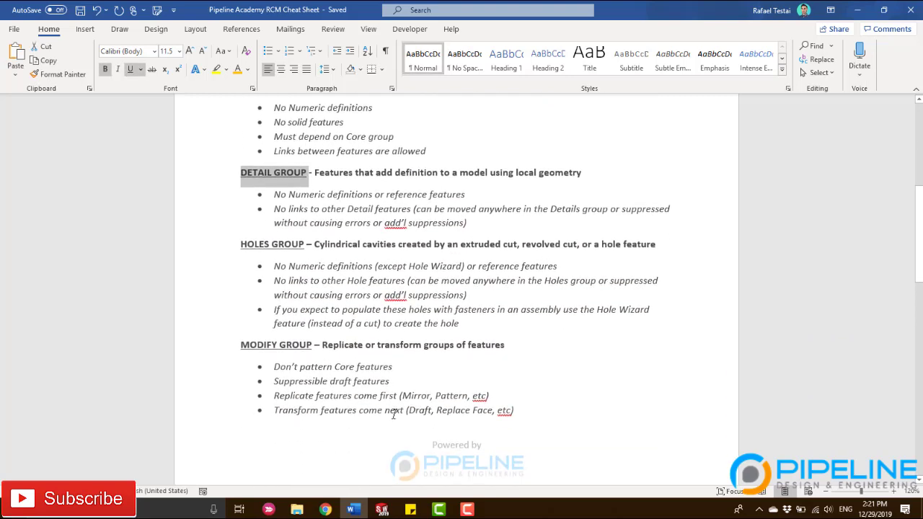
left_click_drag(406, 398, 431, 396)
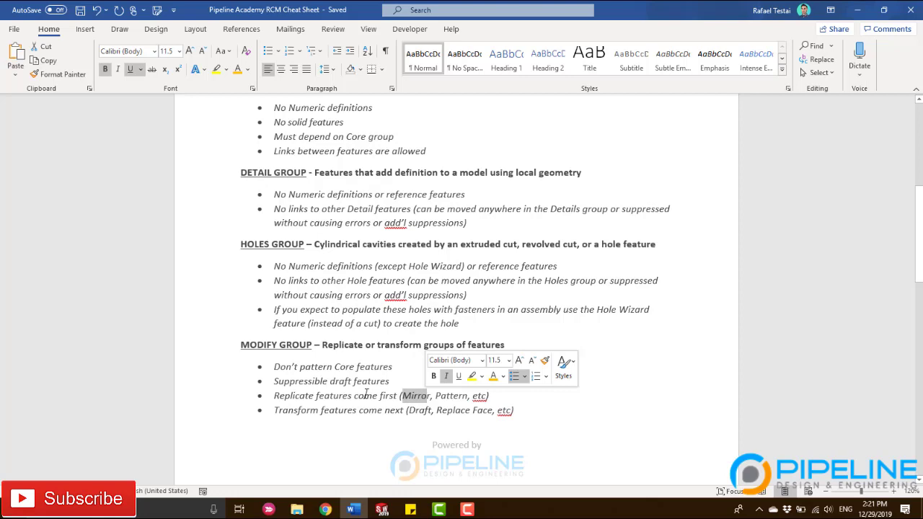
left_click(381, 509)
scroll(72, 422, "down", 2)
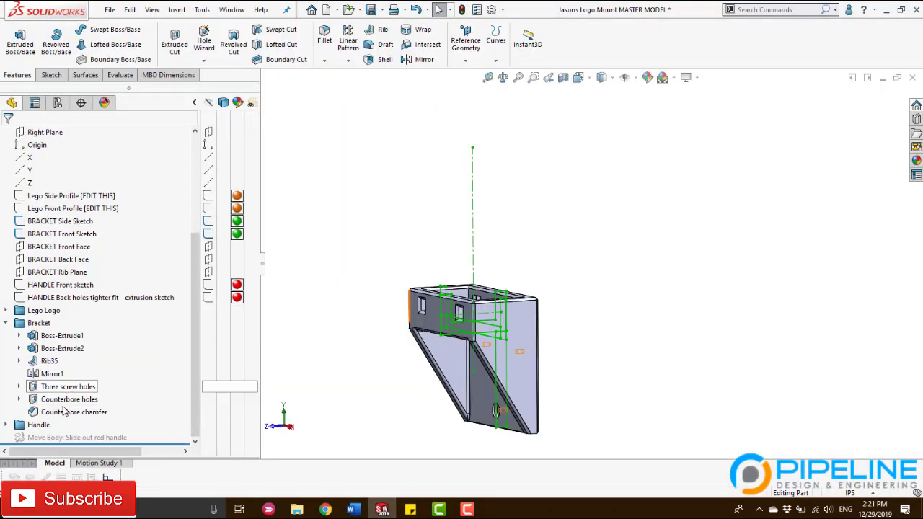
left_click(41, 325)
left_click_drag(50, 375, 47, 404)
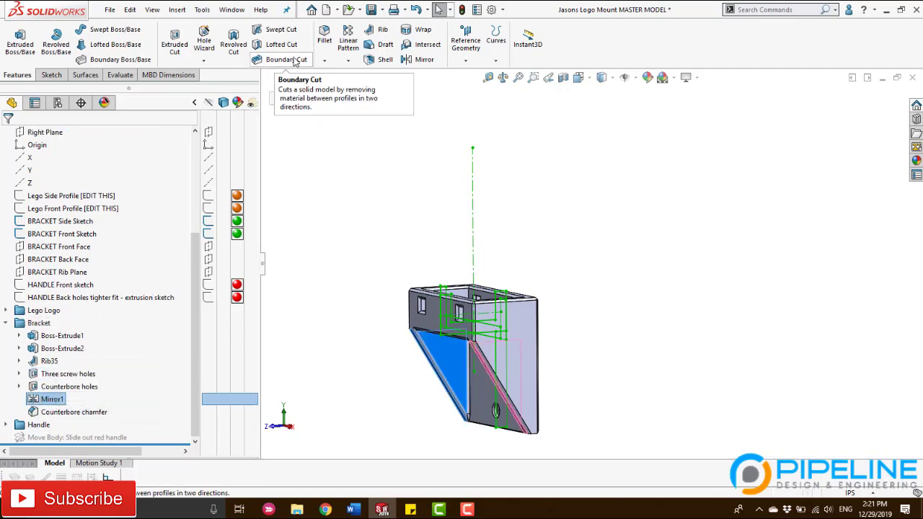
left_click(323, 196)
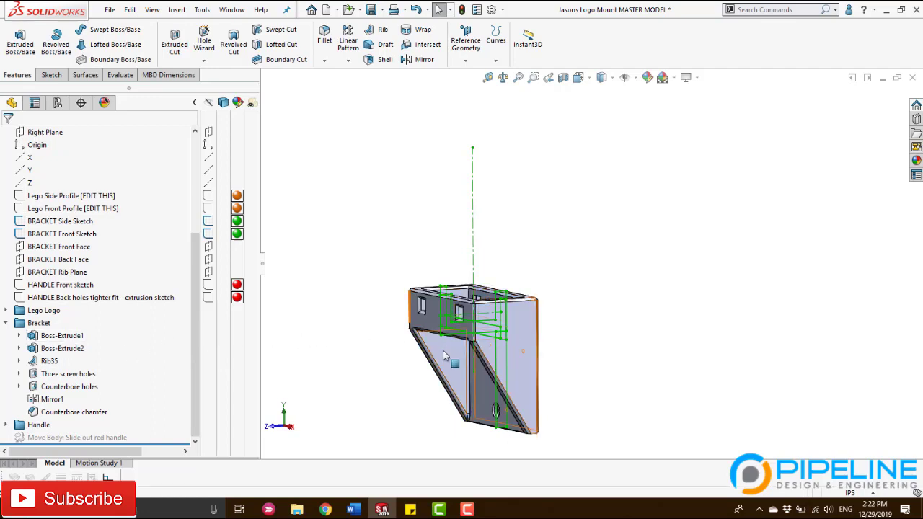
mouse_move(389, 365)
middle_mouse_down()
mouse_move(371, 354)
mouse_move(382, 353)
middle_mouse_up()
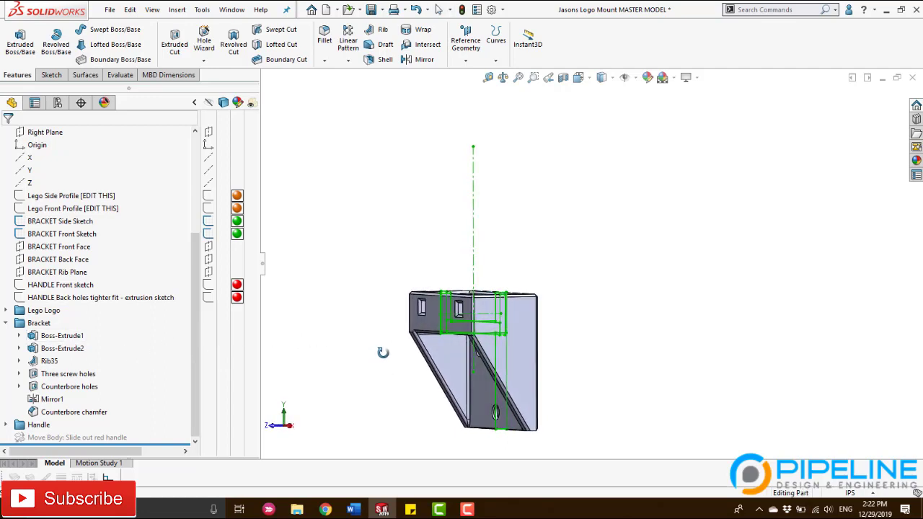
middle_click_drag(603, 274, 614, 272)
left_click(352, 509)
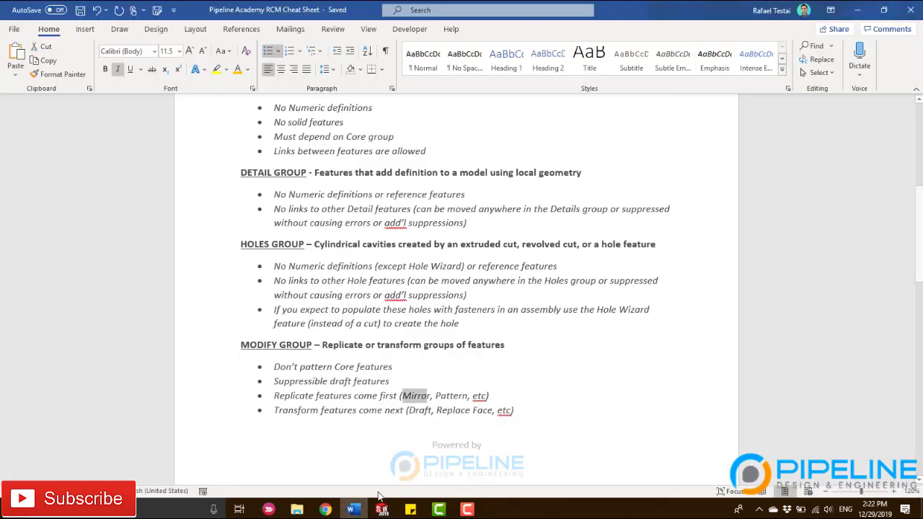
left_click(355, 509)
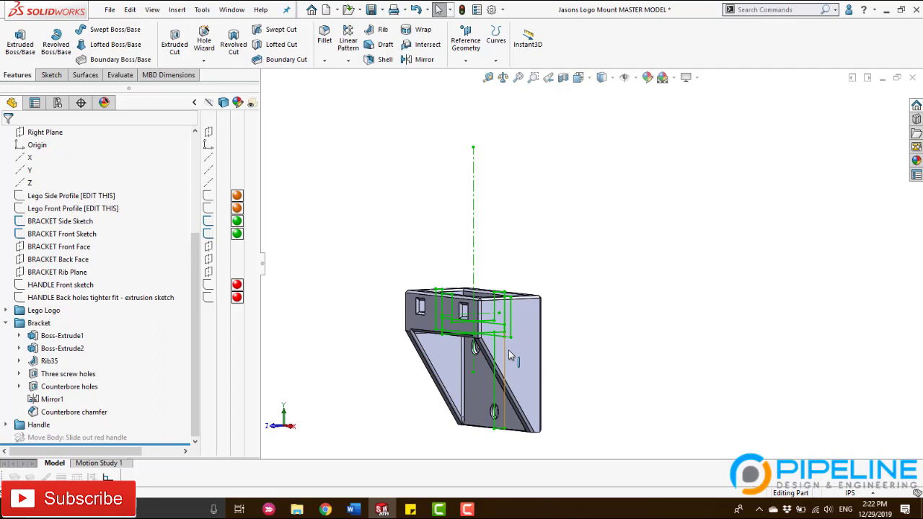
Step: Inspect the bracket's feature relations and select its orange skeleton line, identifying BRACKET Side Sketch
scroll(97, 324, "up", 3)
scroll(98, 325, "down", 3)
mouse_move(119, 292)
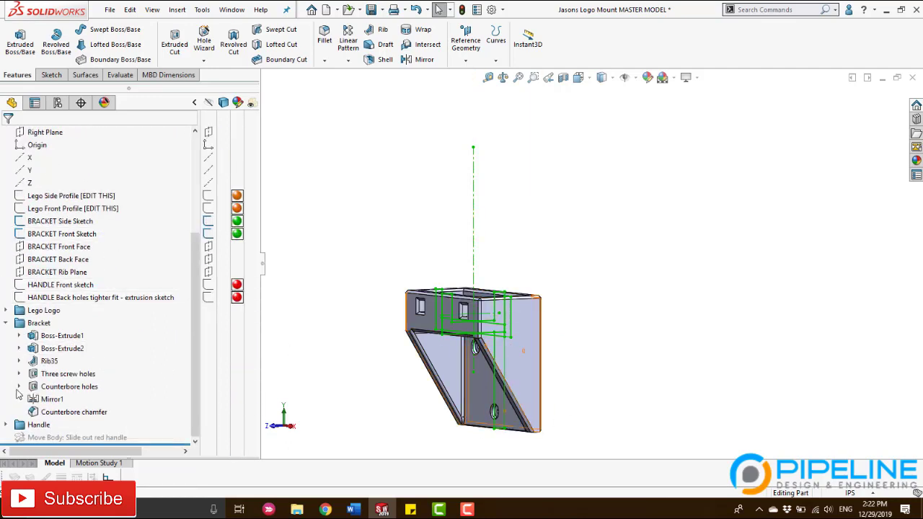
middle_click_drag(525, 368, 522, 341)
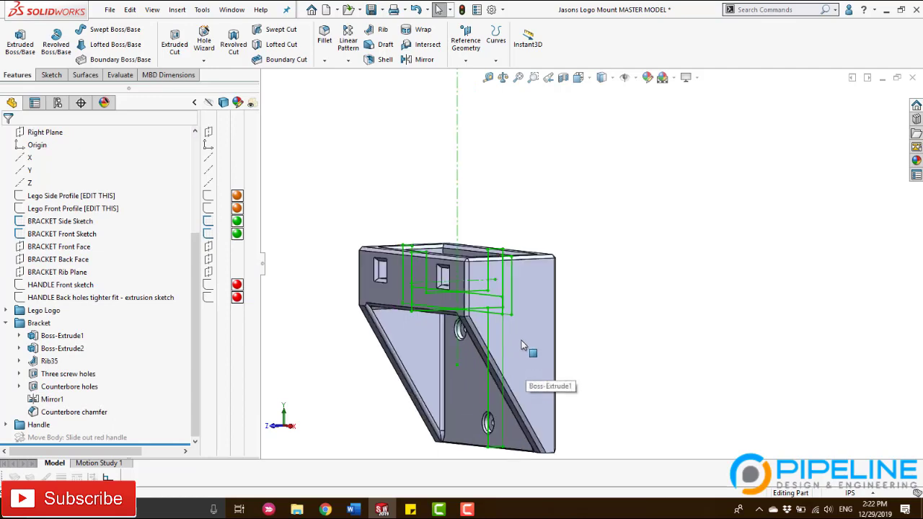
left_click(522, 341)
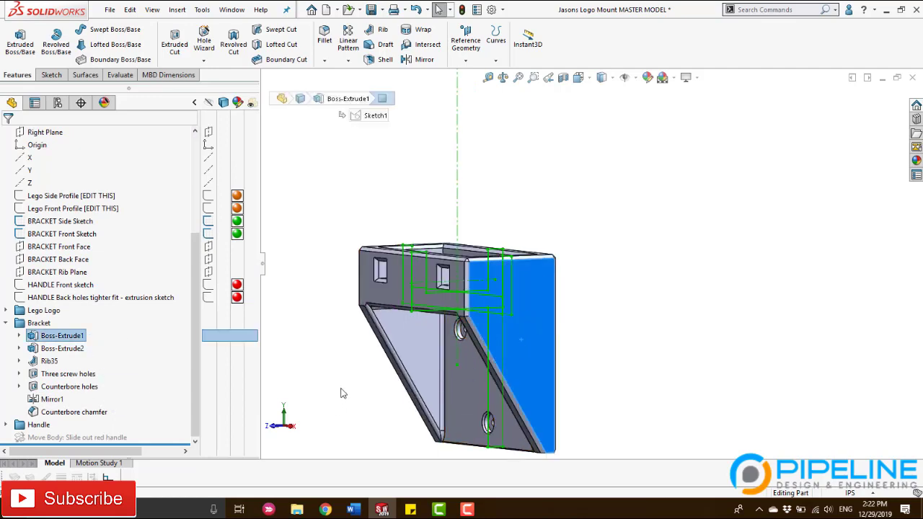
mouse_move(50, 344)
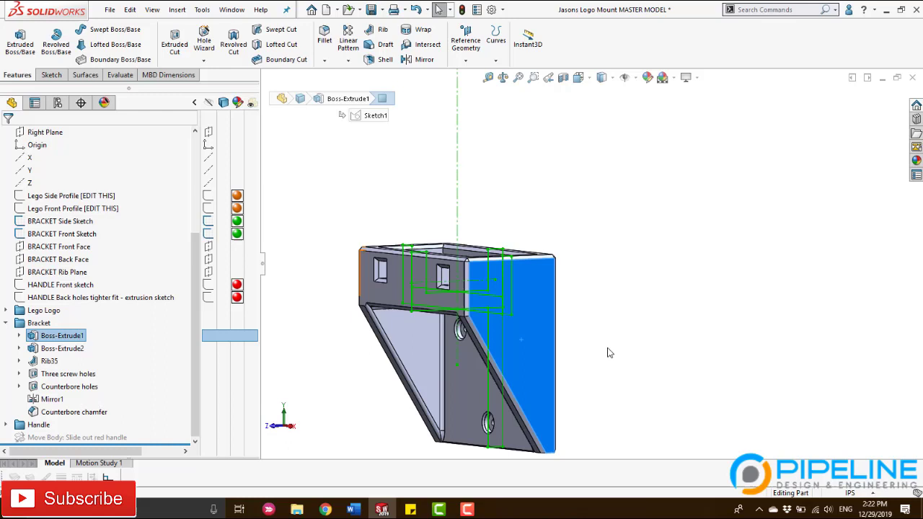
middle_click_drag(609, 352, 504, 356, "ctrl")
left_click(327, 376)
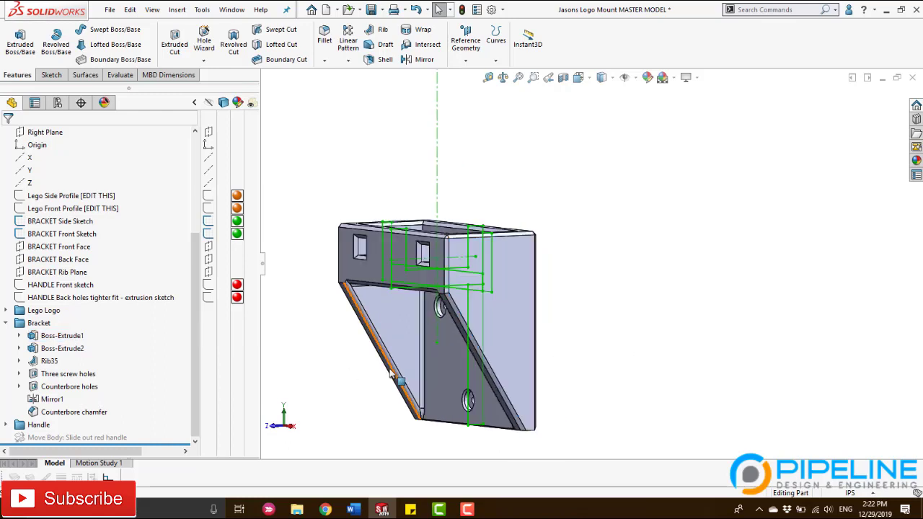
middle_click_drag(433, 360, 458, 352)
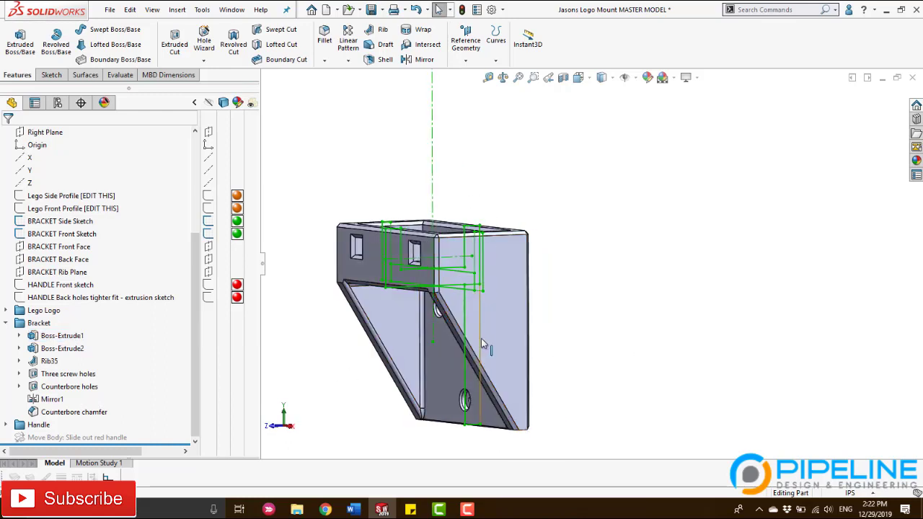
scroll(481, 338, "down", 4)
left_click(510, 330)
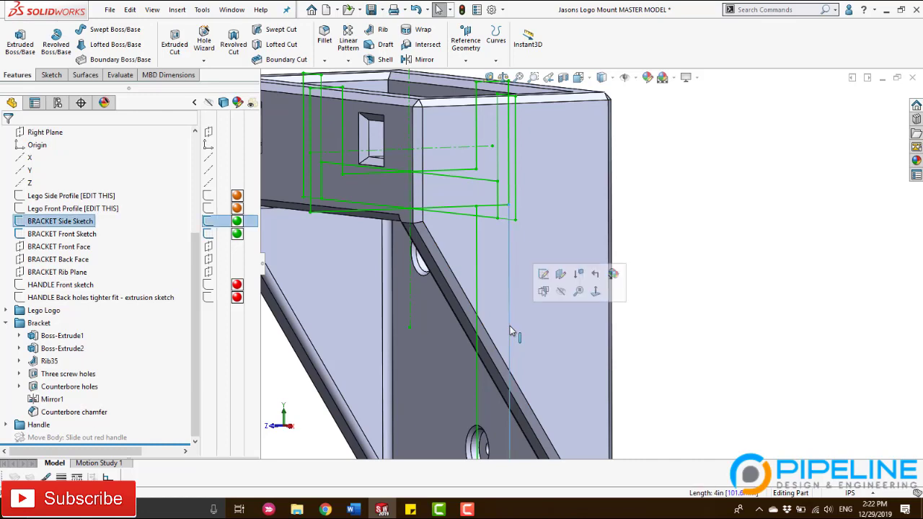
Step: Edit BRACKET Side Sketch, change the 4.000 in height dimension to 10, and exit the sketch
left_click(52, 225)
left_click(63, 193)
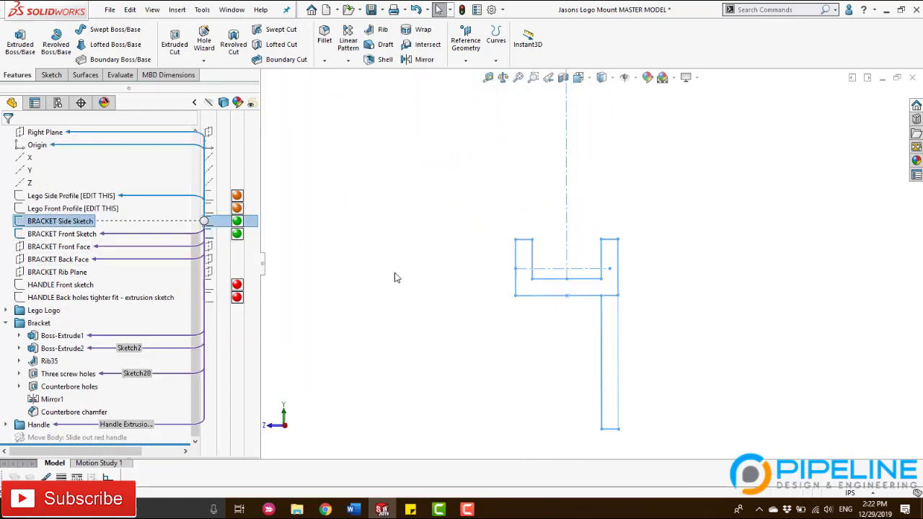
double_click(763, 364)
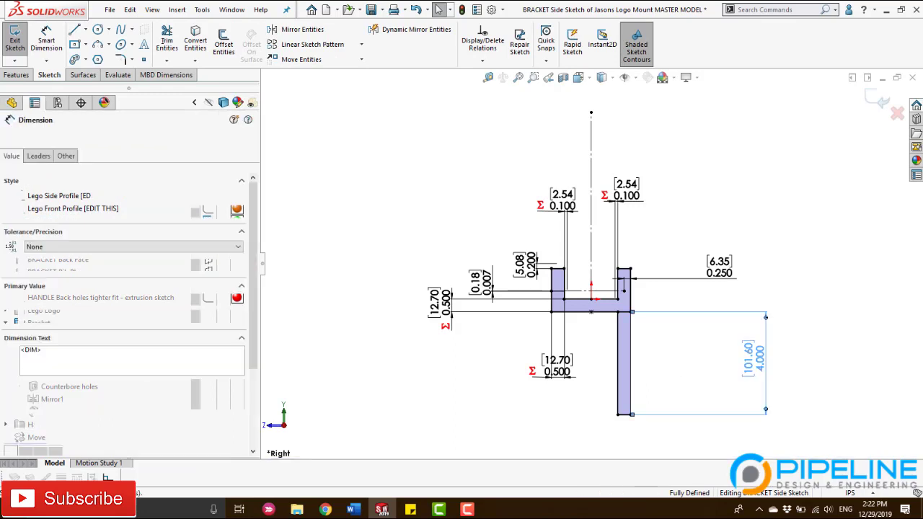
type("10")
key("Return")
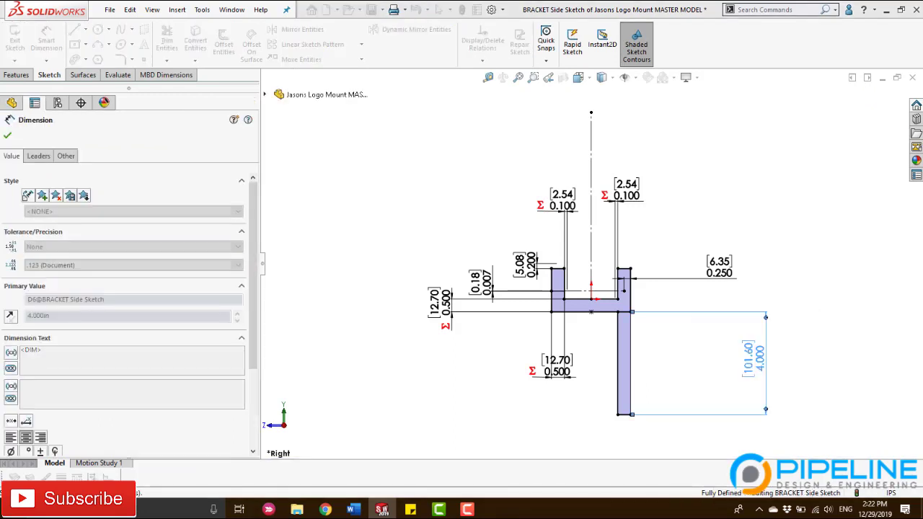
left_click(879, 100)
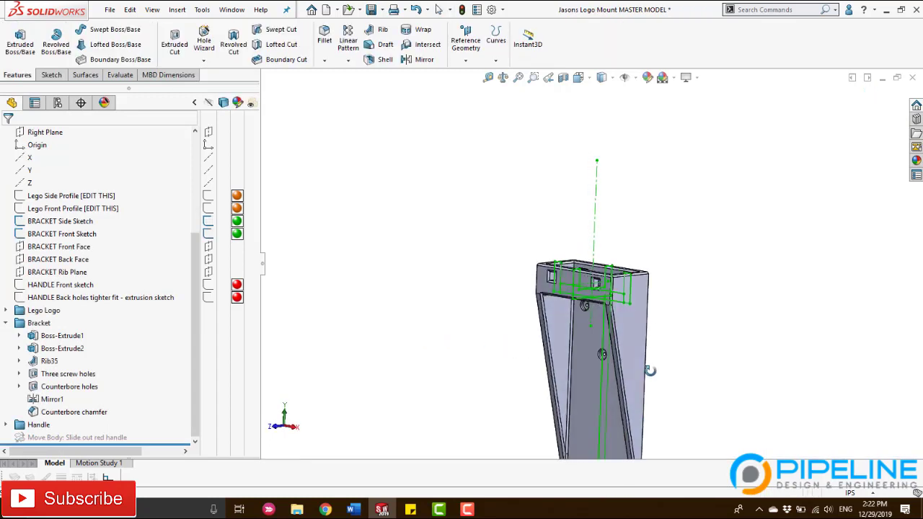
Step: Show the Handle and Pipeline Lego Logo bodies and turn the model to a front view
scroll(155, 267, "up", 5)
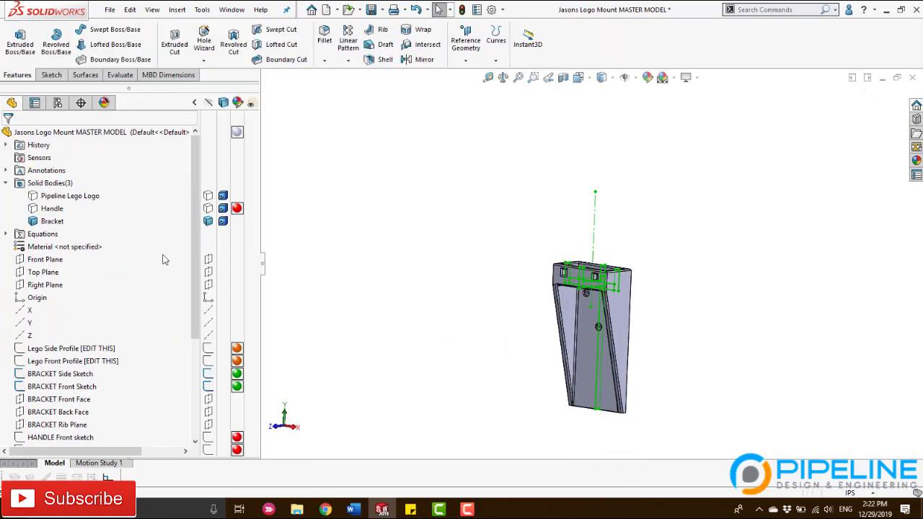
left_click(208, 209)
left_click(208, 195)
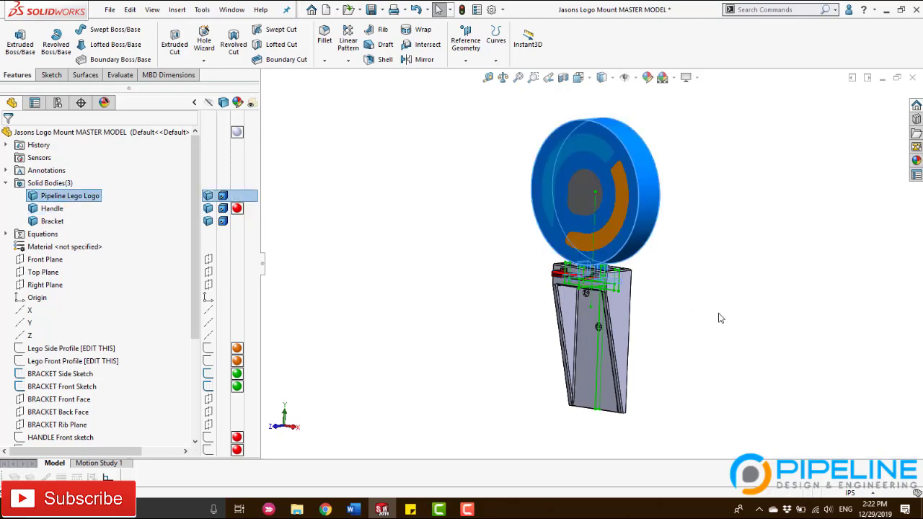
mouse_move(717, 315)
middle_mouse_down()
mouse_move(729, 291)
mouse_move(711, 323)
mouse_move(736, 303)
mouse_move(778, 313)
mouse_move(656, 320)
middle_mouse_up()
scroll(678, 258, "down", 2)
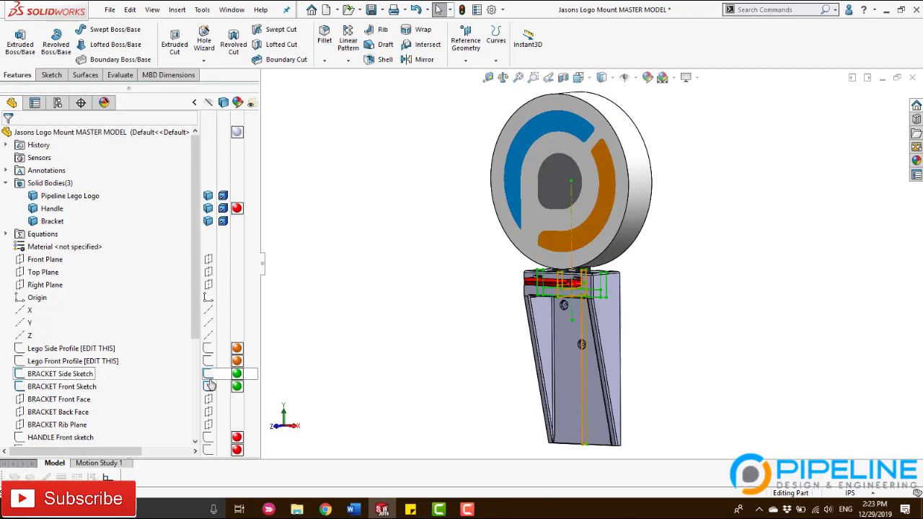
mouse_move(481, 331)
middle_mouse_down()
mouse_move(508, 319)
mouse_move(486, 322)
middle_mouse_up()
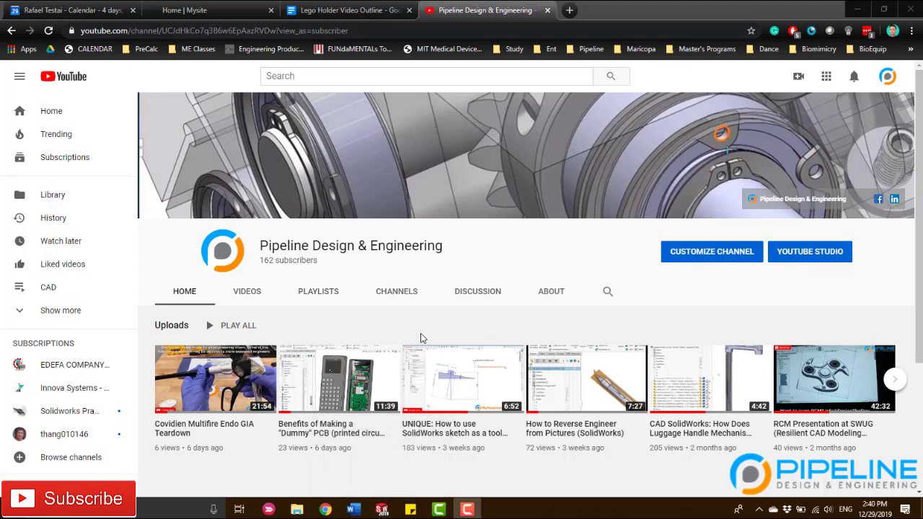
left_click(389, 510)
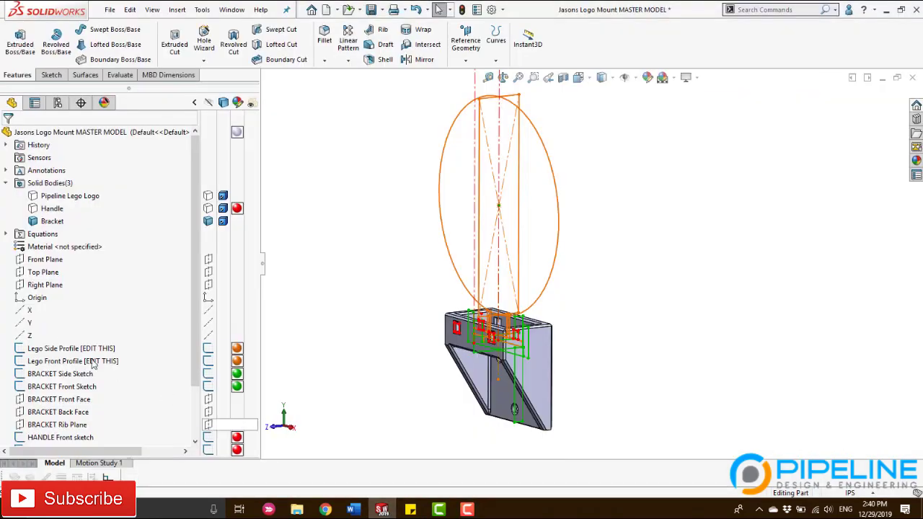
scroll(69, 337, "down", 2)
scroll(76, 332, "up", 2)
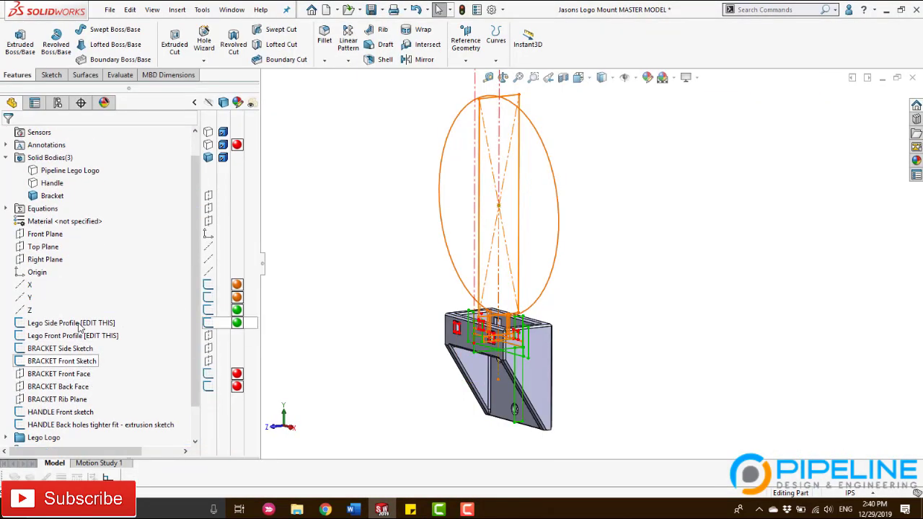